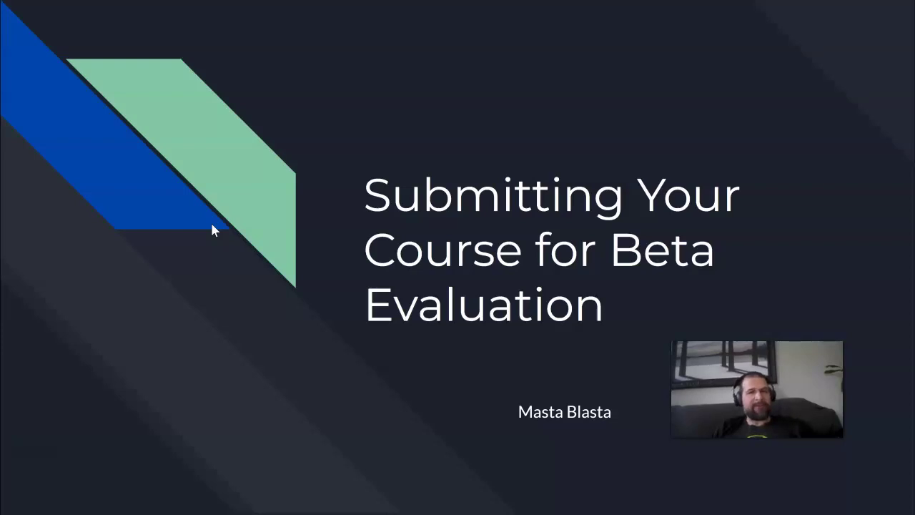
Switch to Discord and open the #user-beta-testing-chat-help channel
{"action": "key", "text": "alt+Tab"}
{"action": "key", "text": "alt+Tab"}
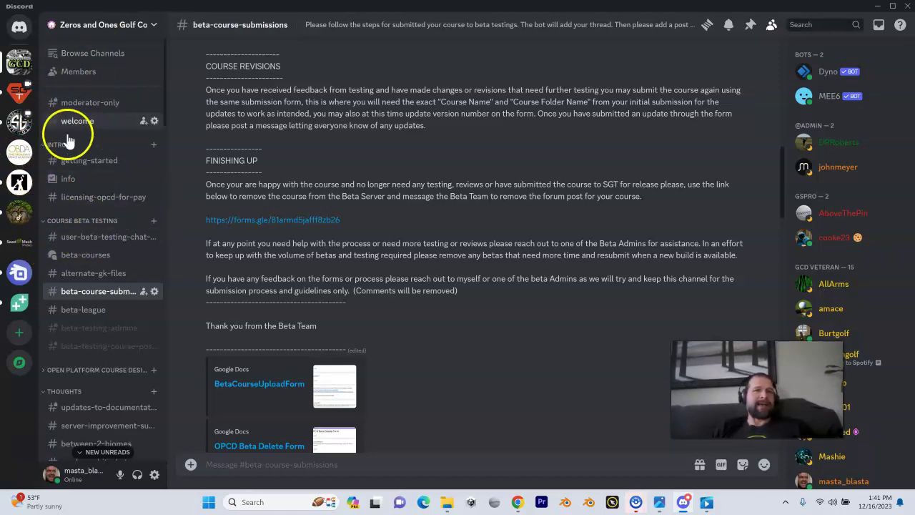
{"action": "left_click", "coordinate": [85, 244]}
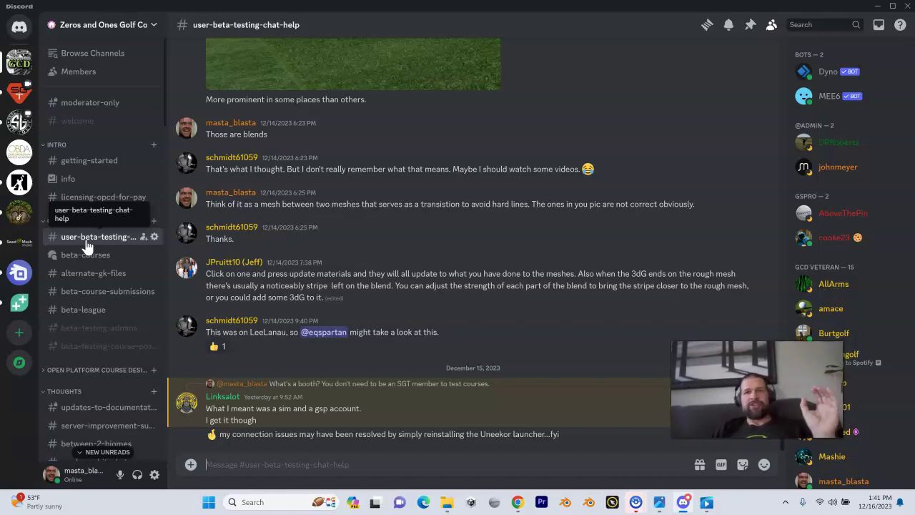
{"action": "mouse_move", "coordinate": [83, 256]}
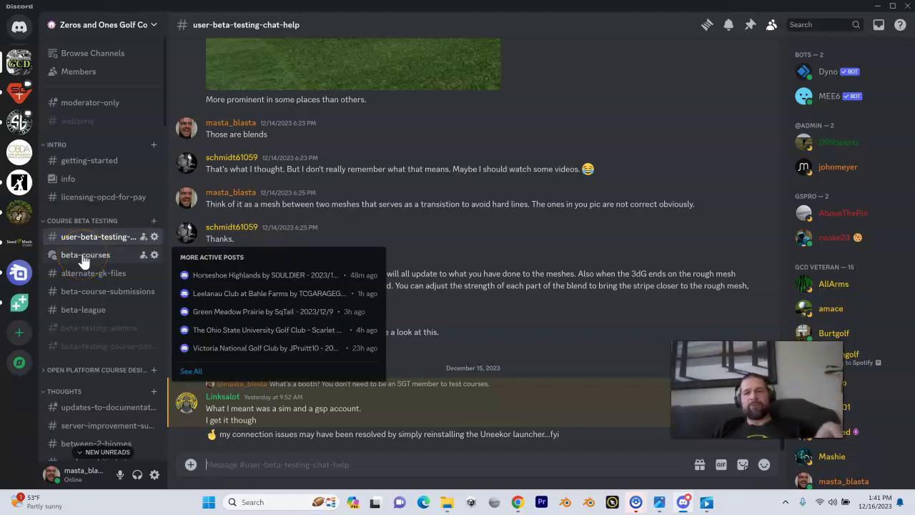
Browse the beta-courses forum threads, such as Horseshoe Highlands, Palouse Ridge and Thorpewood GC
{"action": "left_click", "coordinate": [83, 258]}
{"action": "scroll", "coordinate": [362, 255], "scroll_direction": "down", "scroll_amount": 2}
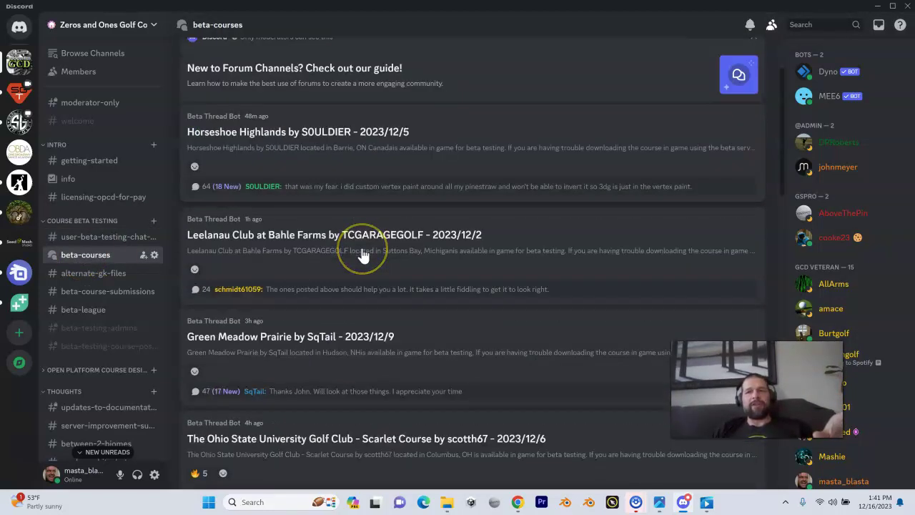
{"action": "scroll", "coordinate": [363, 256], "scroll_direction": "down", "scroll_amount": 5}
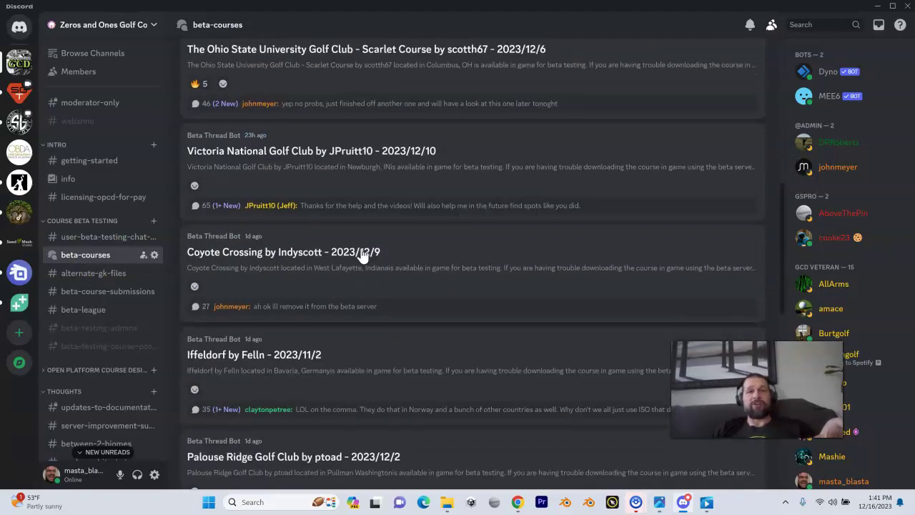
{"action": "scroll", "coordinate": [363, 255], "scroll_direction": "down", "scroll_amount": 2}
{"action": "scroll", "coordinate": [362, 255], "scroll_direction": "down", "scroll_amount": 2}
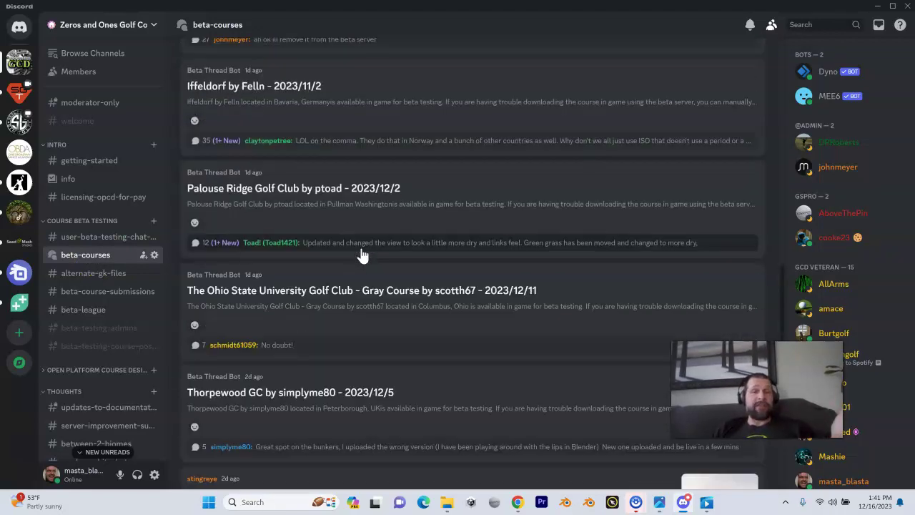
{"action": "scroll", "coordinate": [361, 253], "scroll_direction": "down", "scroll_amount": 2}
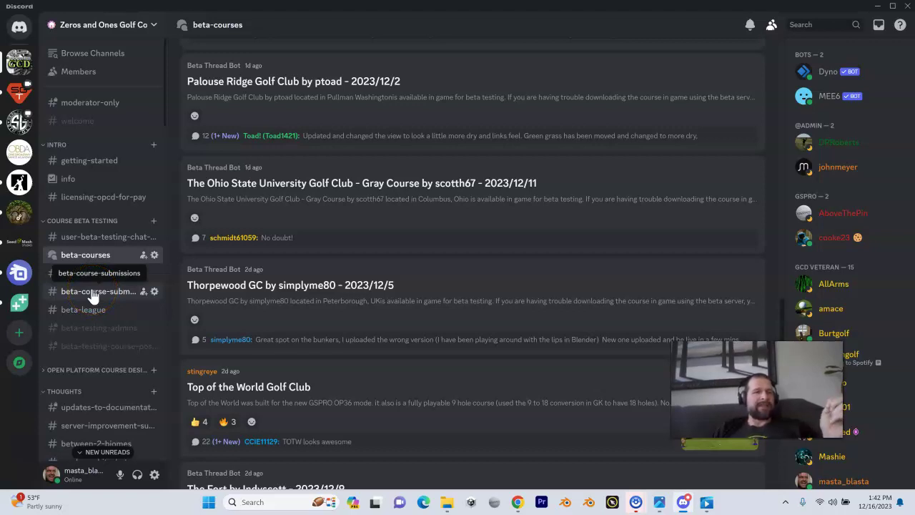
Open #beta-course-submissions, go to the top, and select the beta server download link
{"action": "left_click", "coordinate": [92, 294]}
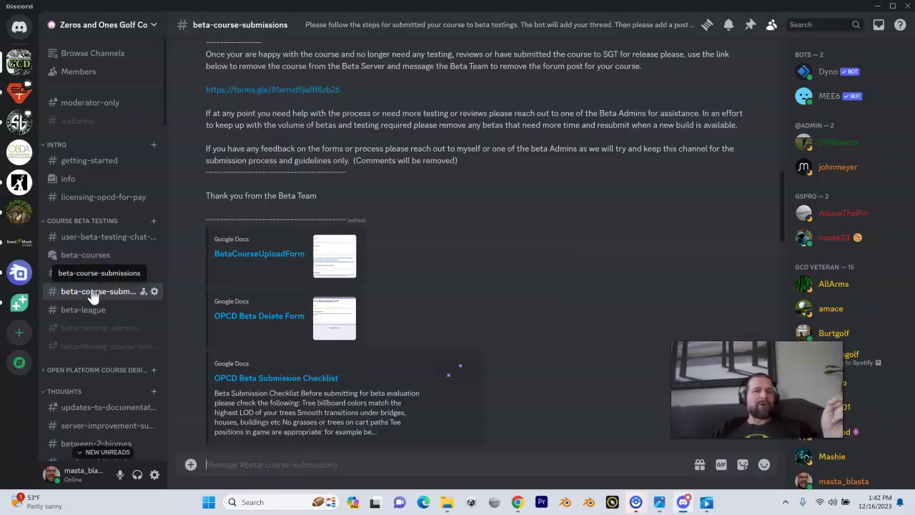
{"action": "scroll", "coordinate": [499, 265], "scroll_direction": "up", "scroll_amount": 5}
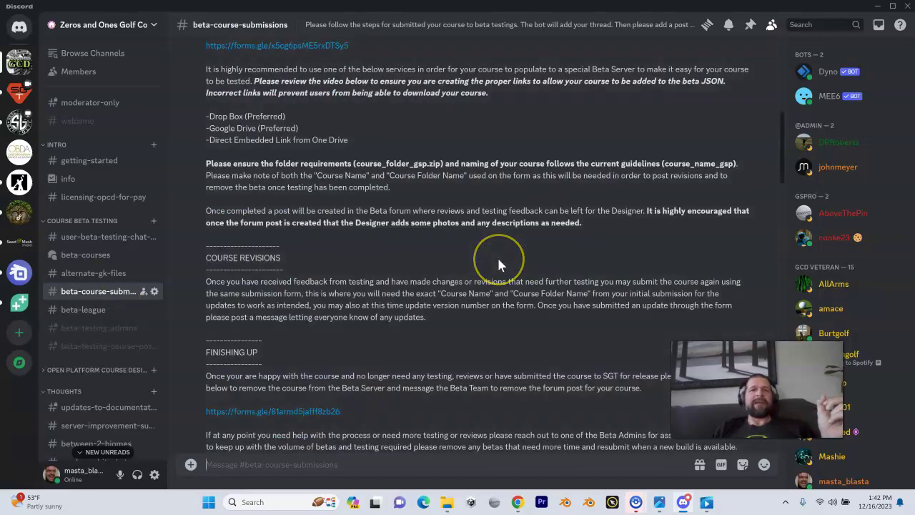
{"action": "scroll", "coordinate": [498, 264], "scroll_direction": "up", "scroll_amount": 6}
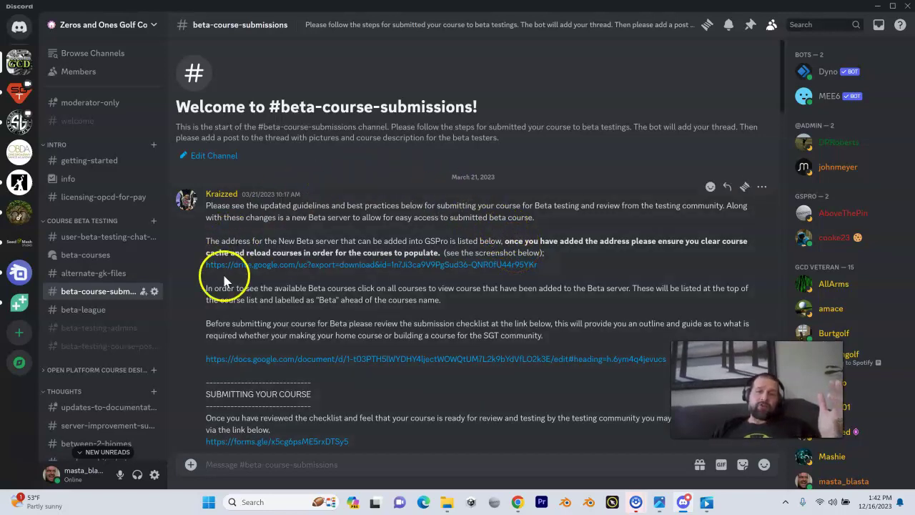
{"action": "left_click_drag", "start_coordinate": [569, 264], "coordinate": [192, 261]}
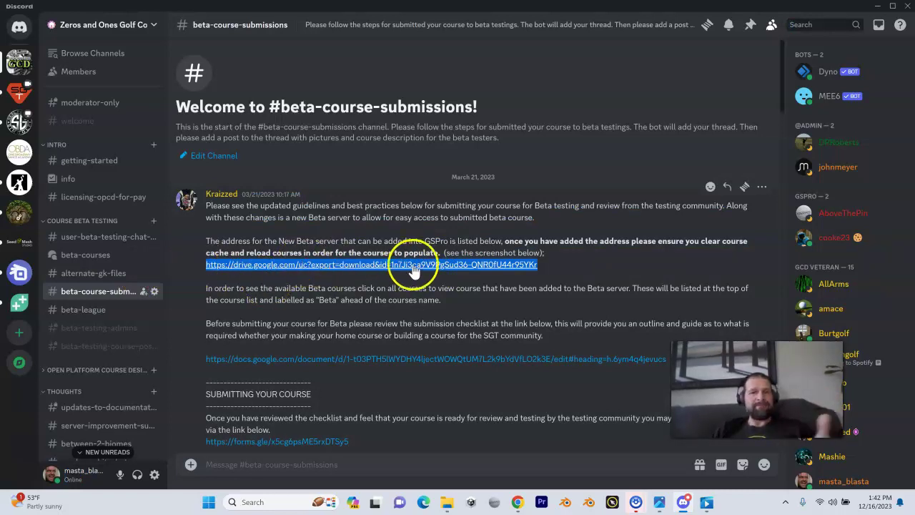
Scroll down to the Submitting Your Course section with the submission form link
{"action": "scroll", "coordinate": [439, 236], "scroll_direction": "down", "scroll_amount": 1}
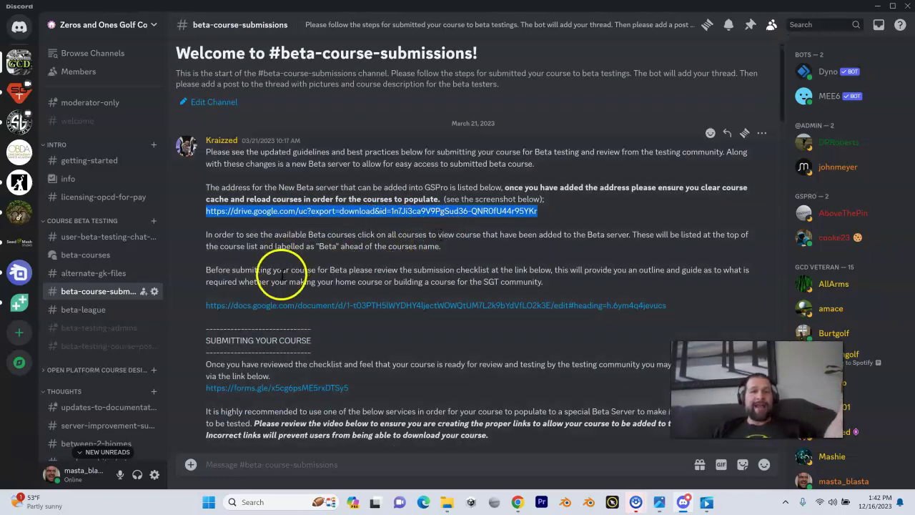
{"action": "scroll", "coordinate": [396, 283], "scroll_direction": "down", "scroll_amount": 1}
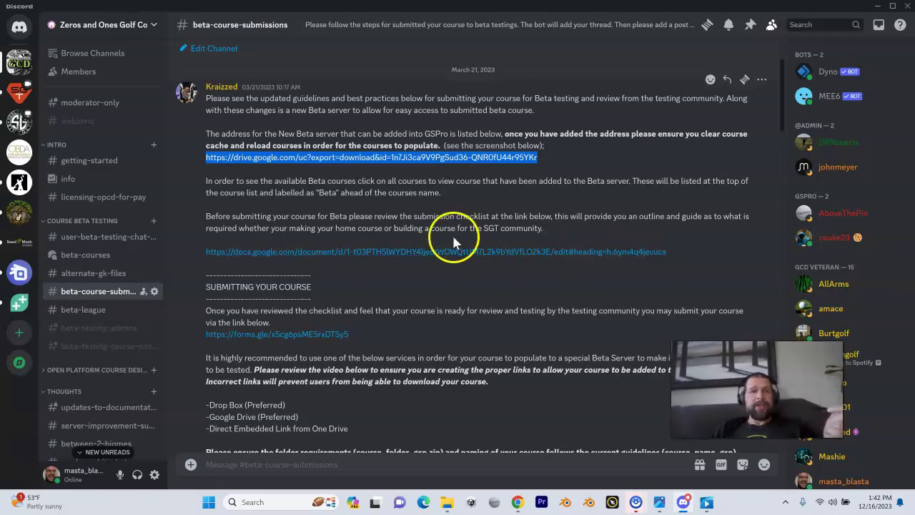
{"action": "scroll", "coordinate": [406, 274], "scroll_direction": "down", "scroll_amount": 1}
{"action": "scroll", "coordinate": [290, 304], "scroll_direction": "down", "scroll_amount": 1}
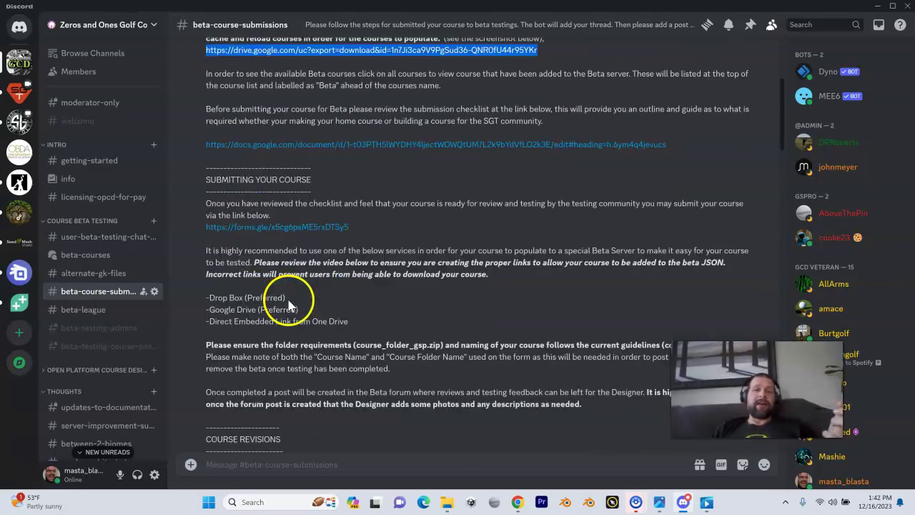
Open BetaCourseUploadForm from the forms.gle link and check the Email and CourseName 'Kapalua' answers
{"action": "left_click", "coordinate": [339, 227]}
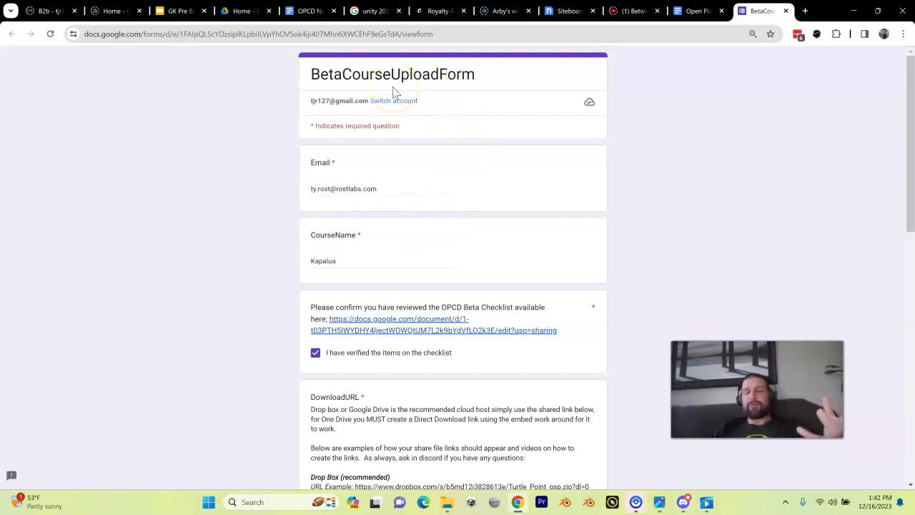
{"action": "left_click", "coordinate": [383, 188]}
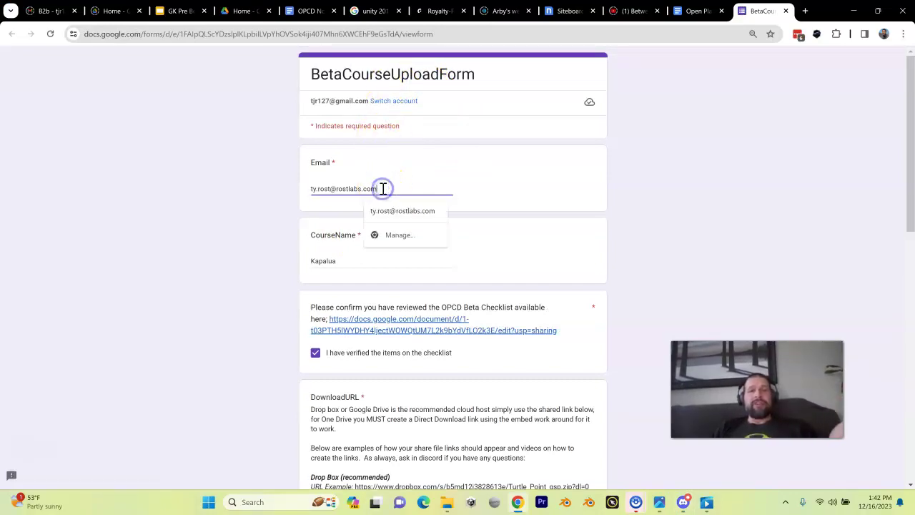
{"action": "left_click", "coordinate": [353, 258]}
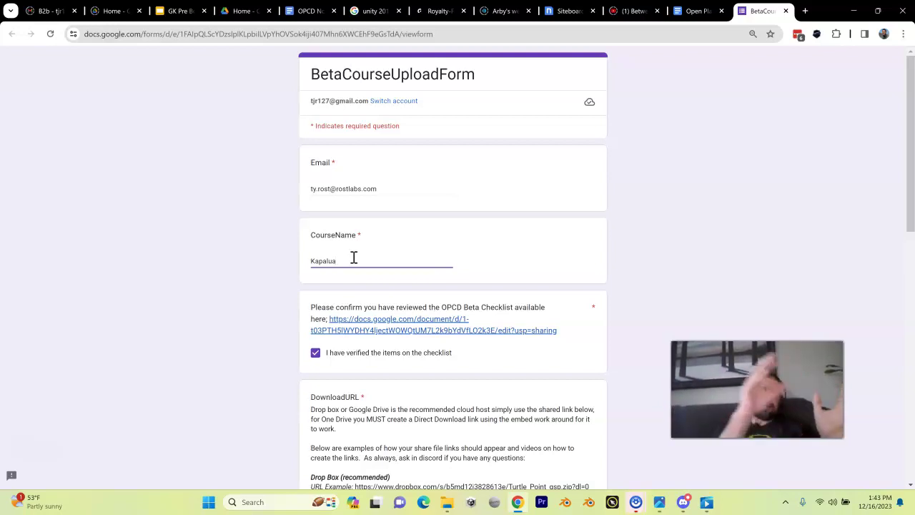
{"action": "scroll", "coordinate": [353, 257], "scroll_direction": "down", "scroll_amount": 1}
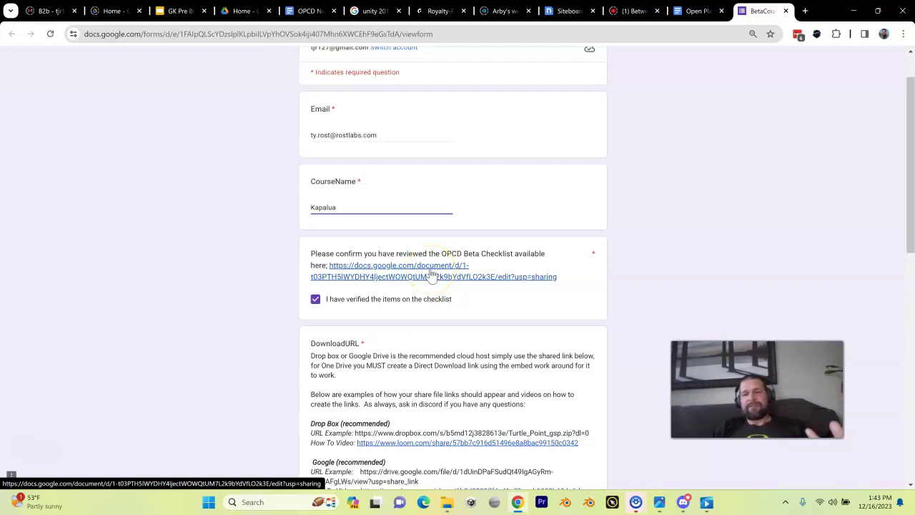
{"action": "scroll", "coordinate": [431, 275], "scroll_direction": "down", "scroll_amount": 2}
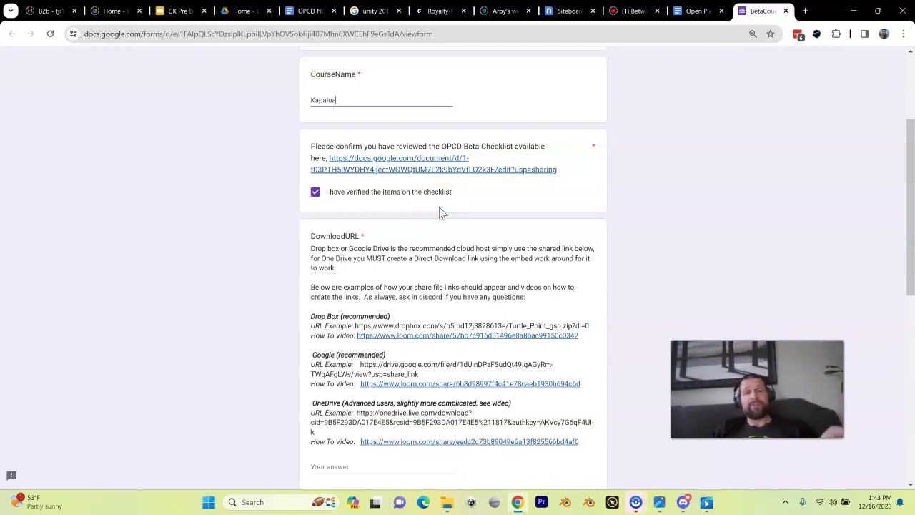
{"action": "scroll", "coordinate": [440, 213], "scroll_direction": "down", "scroll_amount": 1}
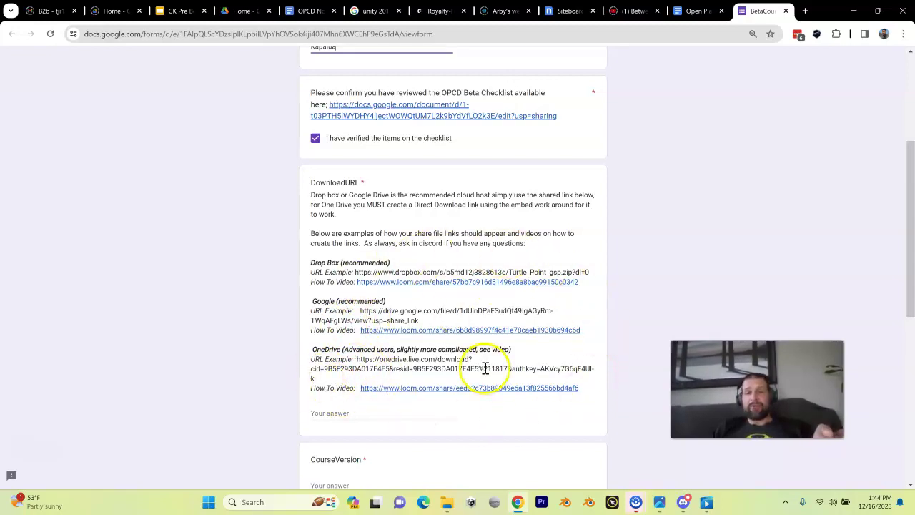
Enter 1 as the CourseVersion answer, leaving DownloadURL empty
{"action": "scroll", "coordinate": [484, 372], "scroll_direction": "down", "scroll_amount": 2}
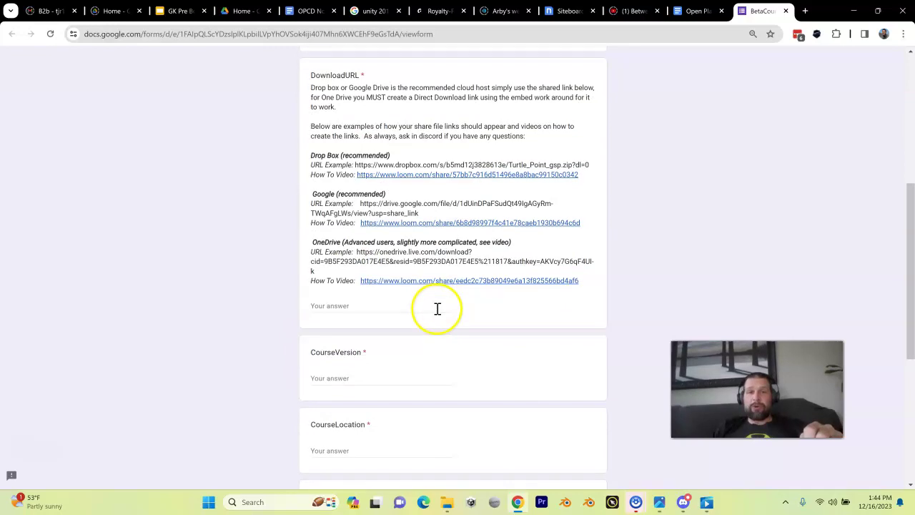
{"action": "left_click", "coordinate": [361, 305]}
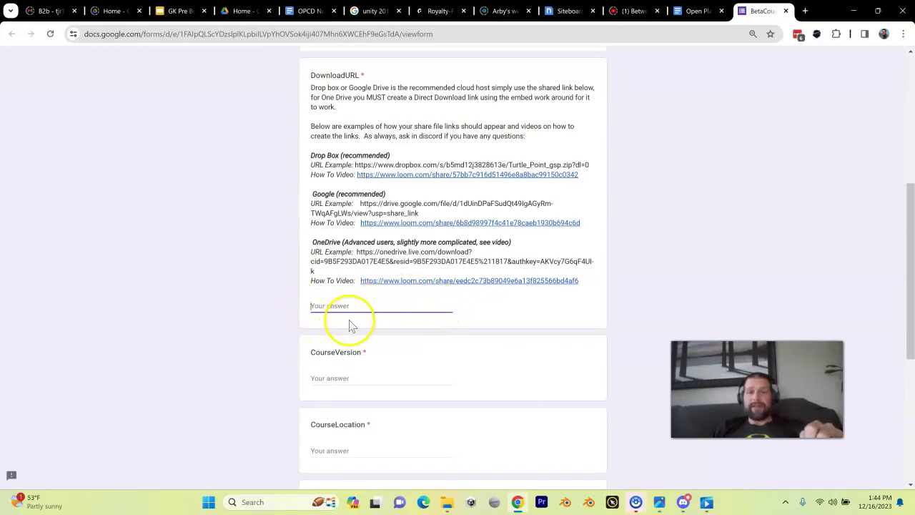
{"action": "left_click", "coordinate": [333, 377]}
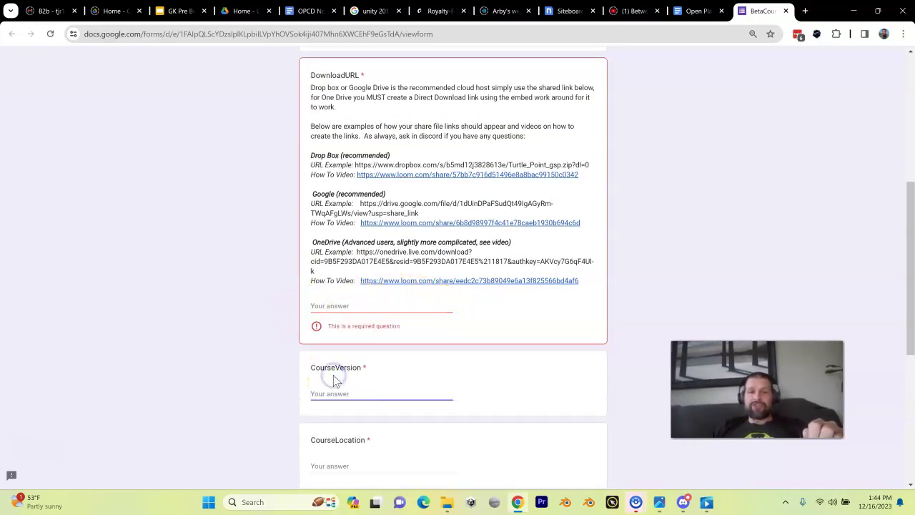
{"action": "scroll", "coordinate": [333, 378], "scroll_direction": "down", "scroll_amount": 2}
{"action": "left_click", "coordinate": [348, 305]}
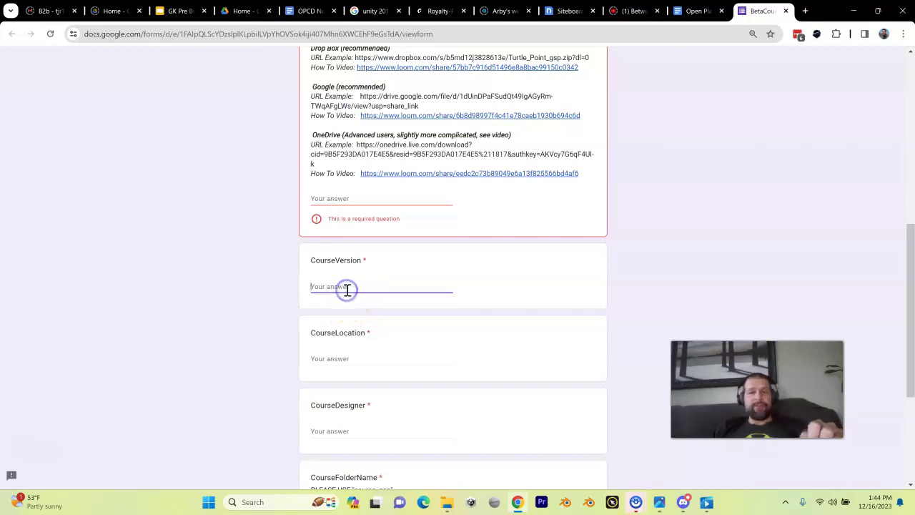
{"action": "type", "text": "1"}
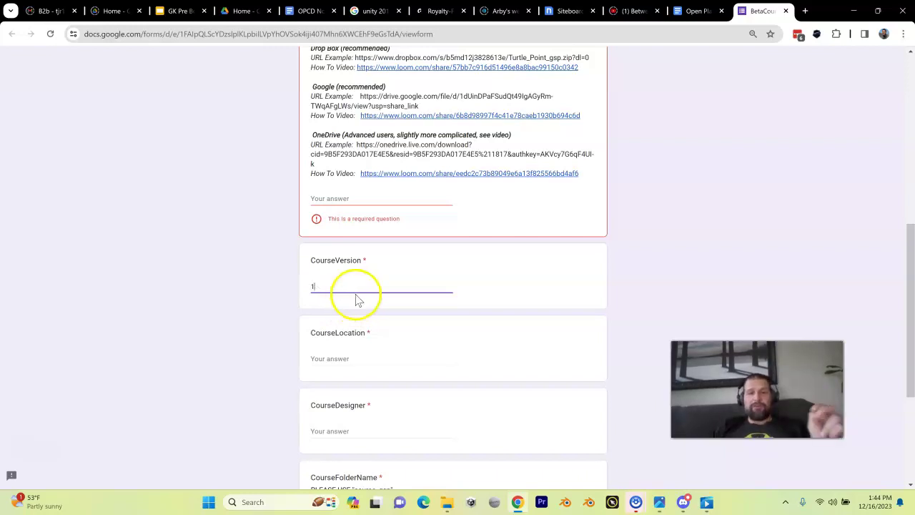
{"action": "left_click", "coordinate": [465, 286]}
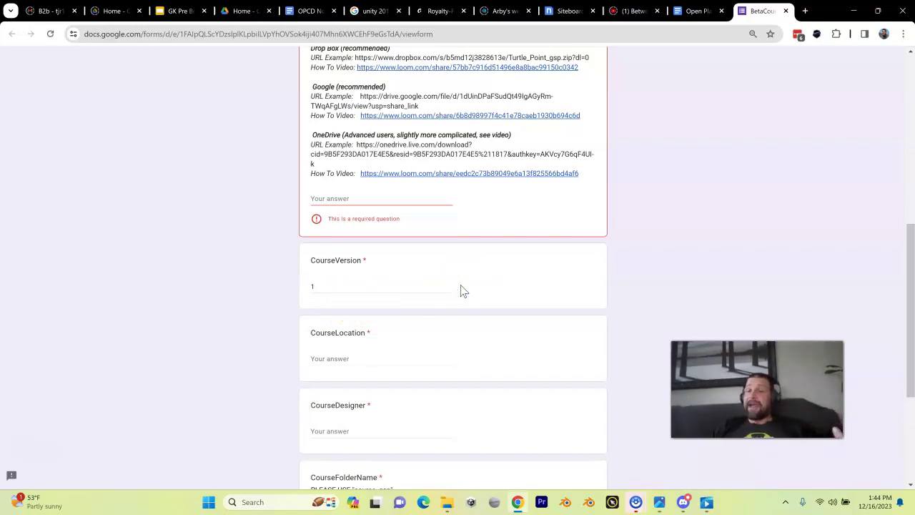
{"action": "left_click", "coordinate": [438, 304]}
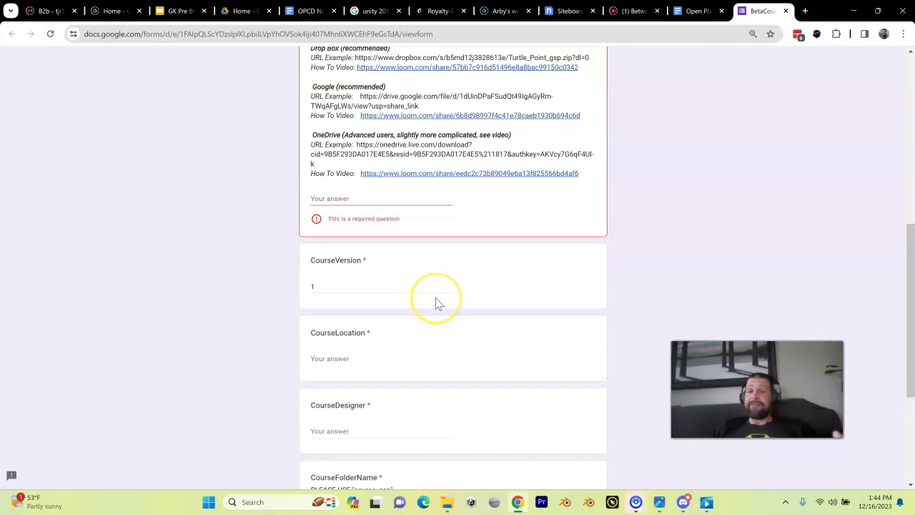
Replace the CourseVersion answer 1 with 2
{"action": "scroll", "coordinate": [478, 236], "scroll_direction": "up", "scroll_amount": 2}
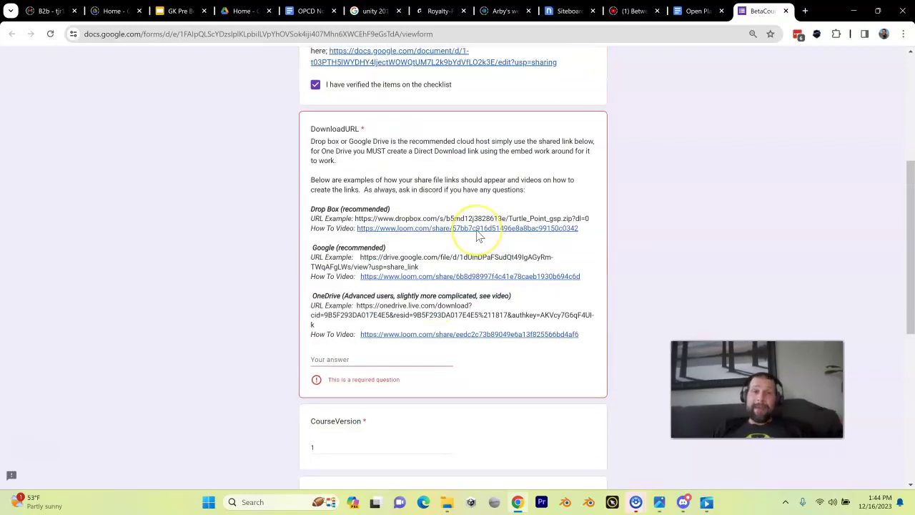
{"action": "scroll", "coordinate": [478, 236], "scroll_direction": "up", "scroll_amount": 4}
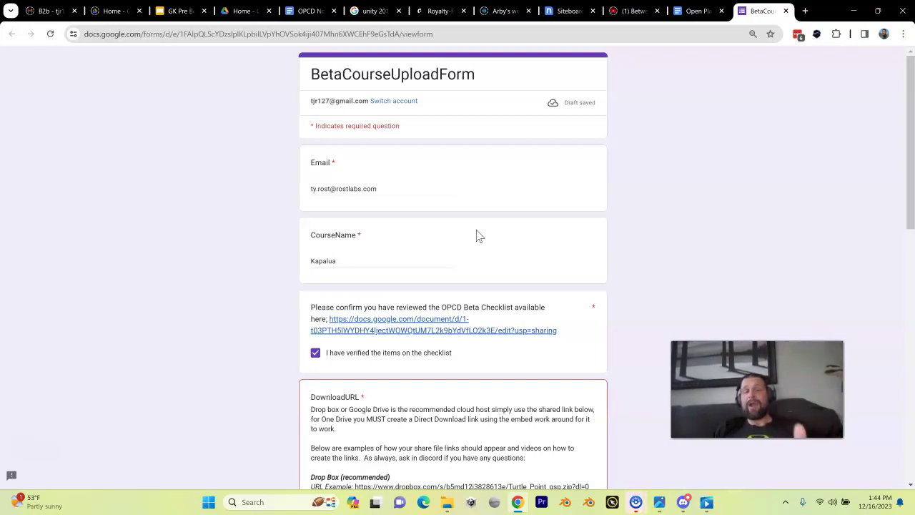
{"action": "left_click", "coordinate": [356, 261]}
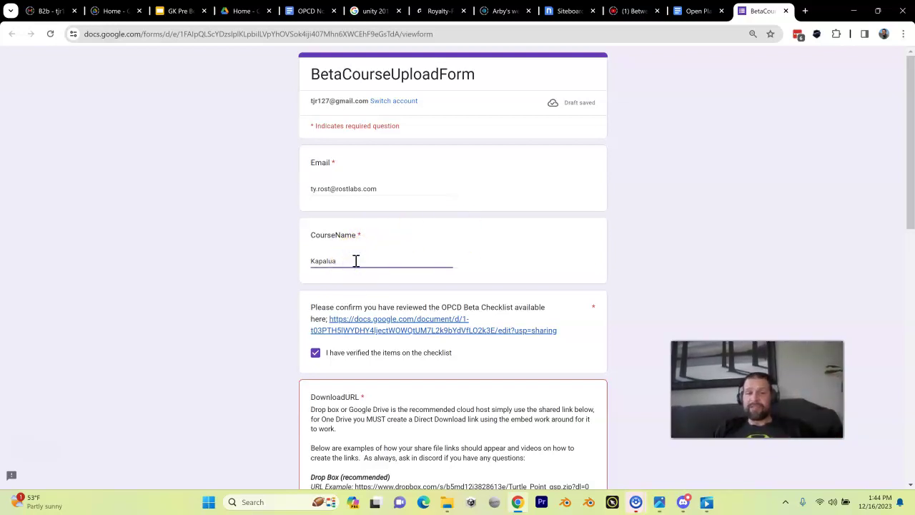
{"action": "scroll", "coordinate": [355, 261], "scroll_direction": "down", "scroll_amount": 3}
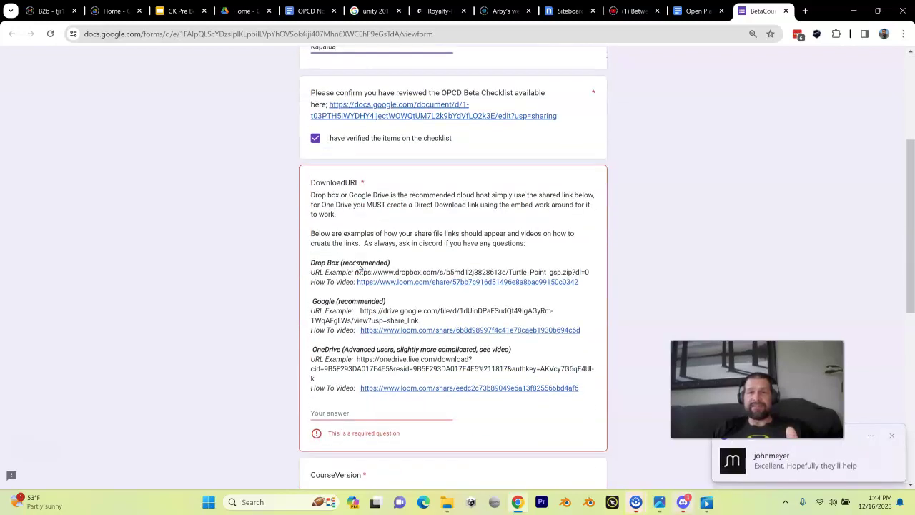
{"action": "scroll", "coordinate": [356, 261], "scroll_direction": "down", "scroll_amount": 1}
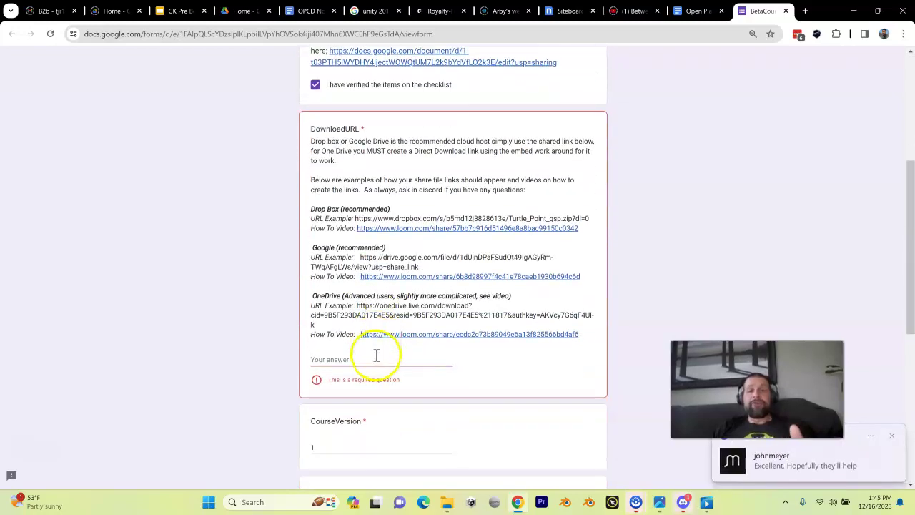
{"action": "left_click", "coordinate": [372, 359]}
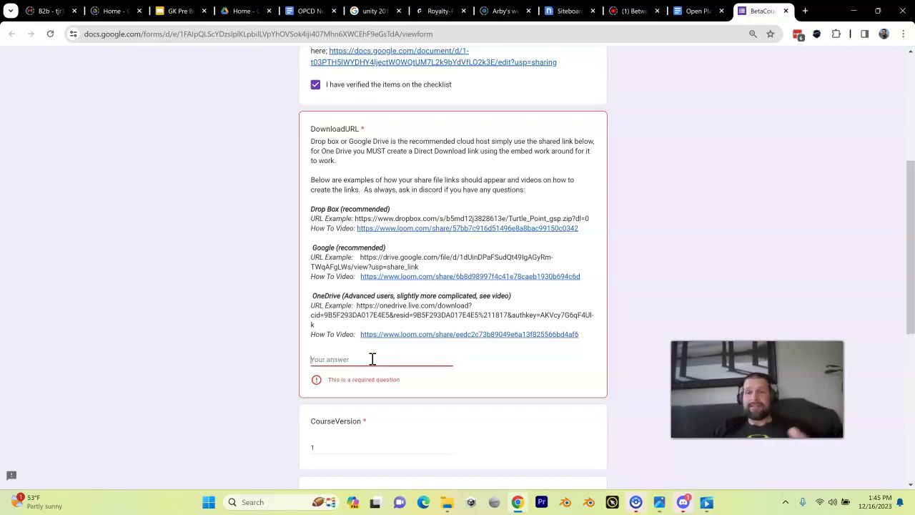
{"action": "scroll", "coordinate": [373, 358], "scroll_direction": "down", "scroll_amount": 1}
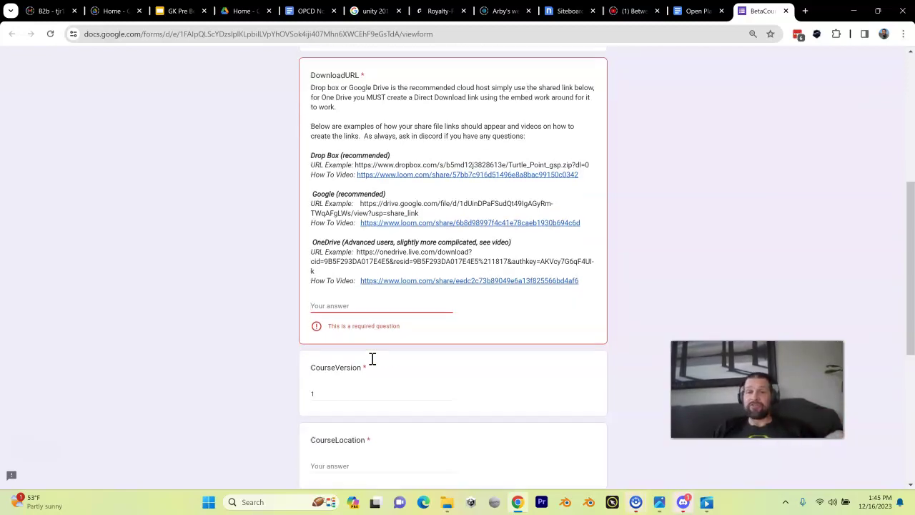
{"action": "left_click_drag", "start_coordinate": [341, 392], "coordinate": [277, 399]}
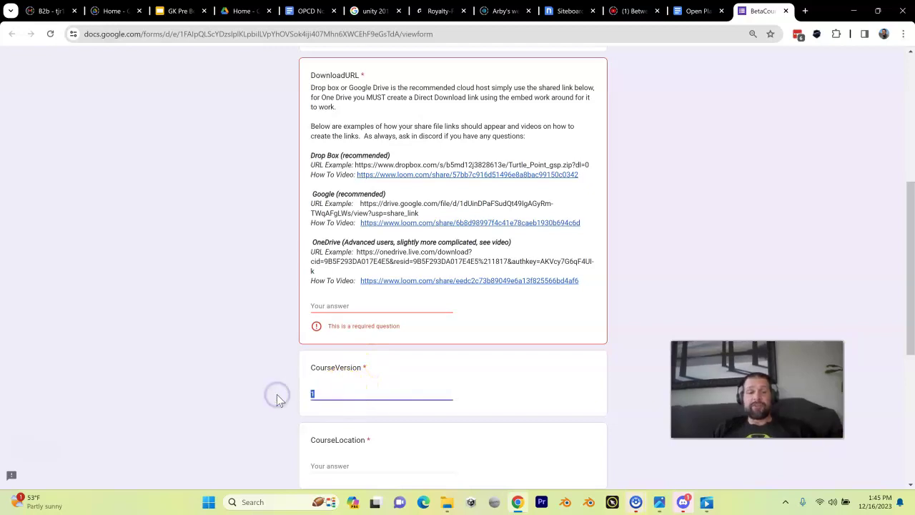
{"action": "type", "text": "2"}
{"action": "left_click", "coordinate": [252, 381]}
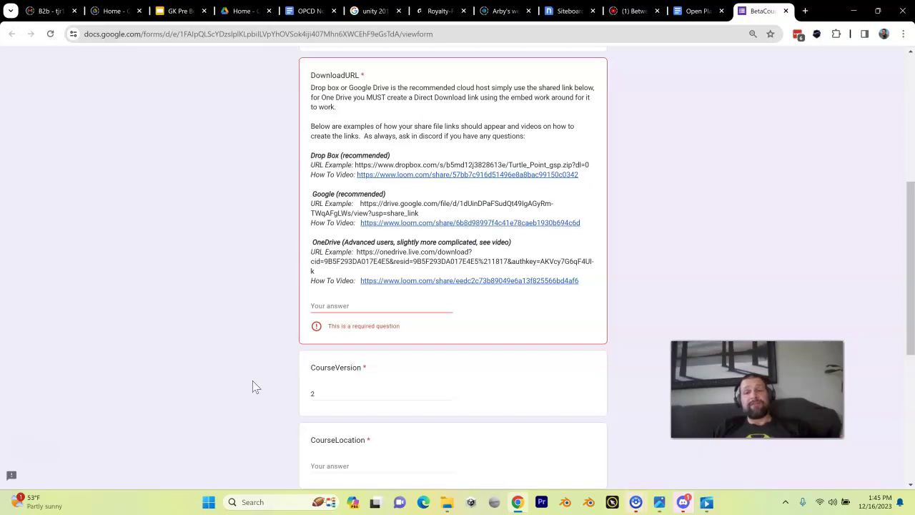
Answer CourseLocation with Hawaii
{"action": "scroll", "coordinate": [253, 386], "scroll_direction": "down", "scroll_amount": 2}
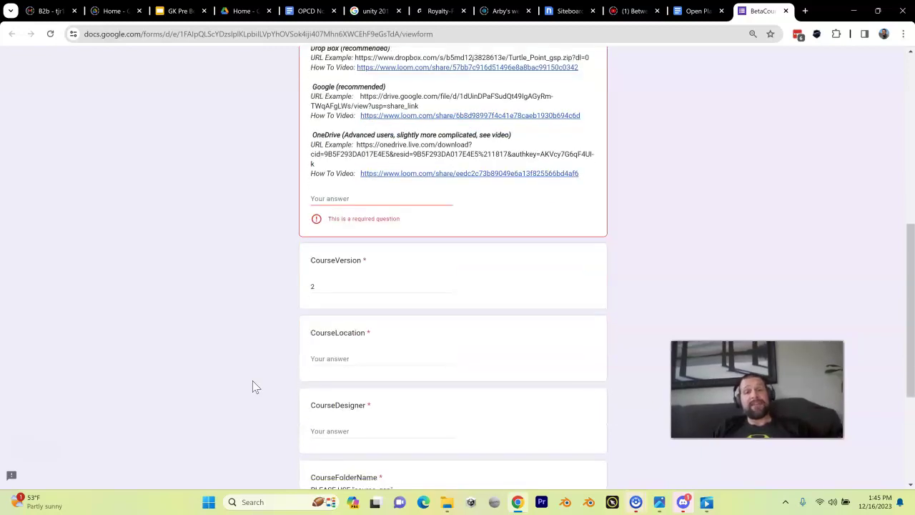
{"action": "left_click", "coordinate": [322, 358]}
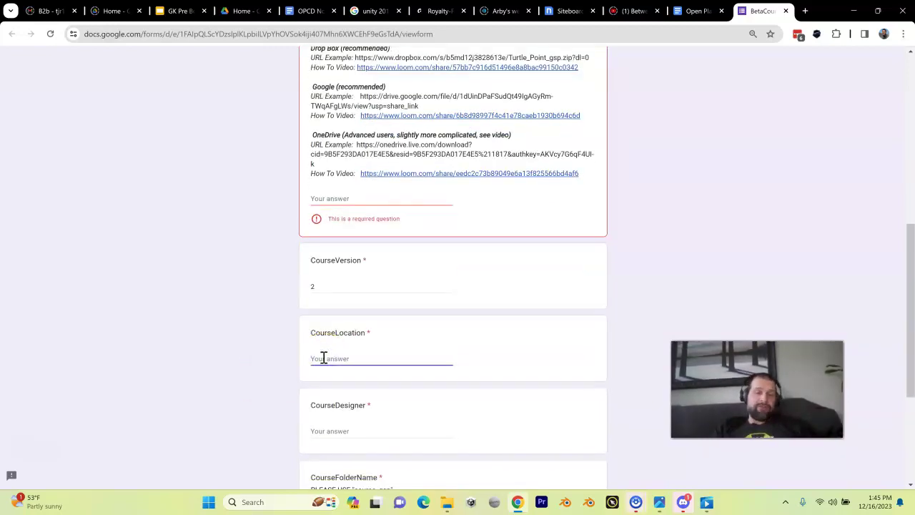
{"action": "type", "text": "Hav"}
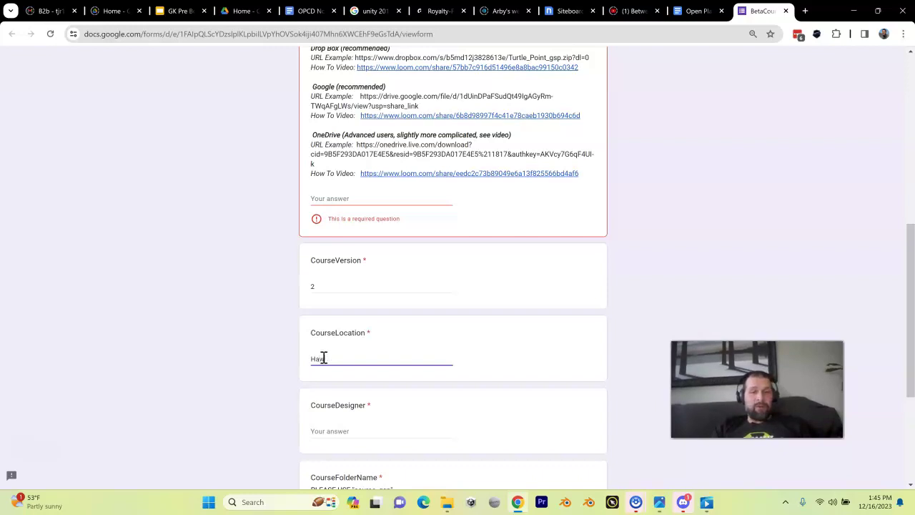
{"action": "left_click", "coordinate": [311, 343]}
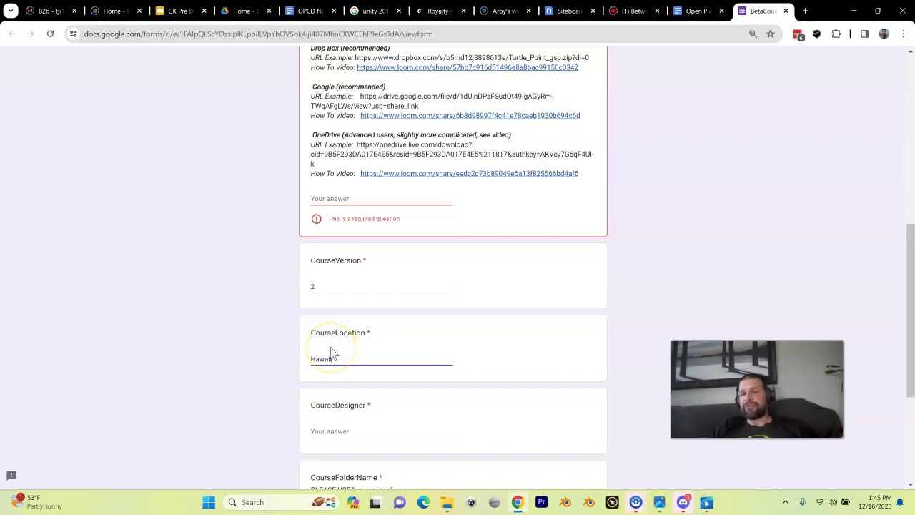
Type the course designer's username into the CourseDesigner answer
{"action": "scroll", "coordinate": [351, 353], "scroll_direction": "down", "scroll_amount": 2}
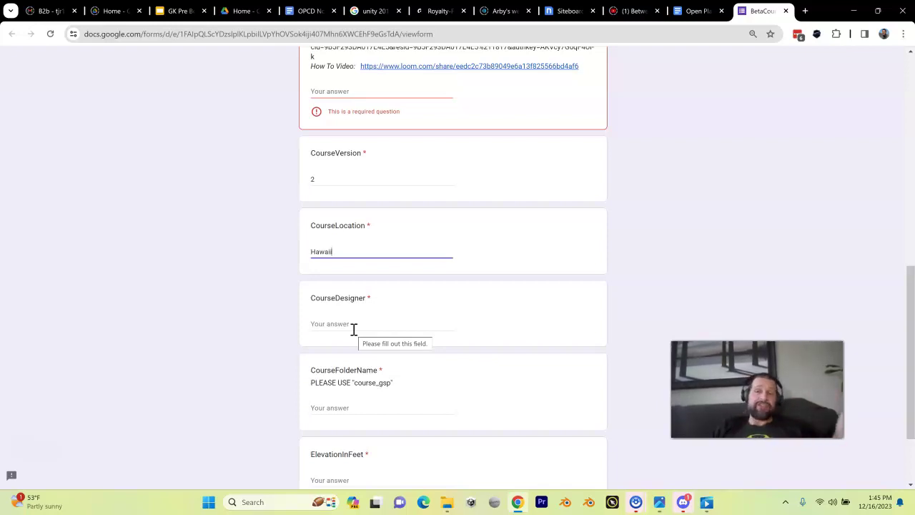
{"action": "left_click", "coordinate": [353, 328]}
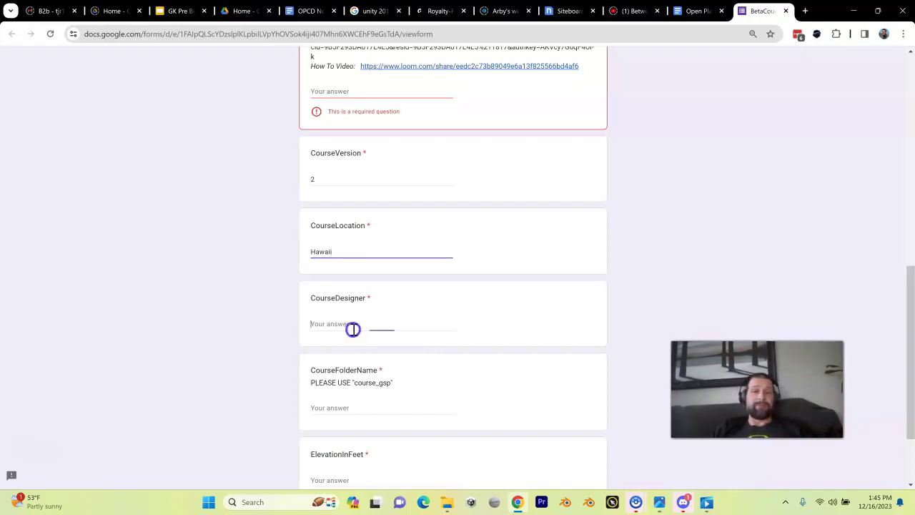
{"action": "type", "text": "masta"}
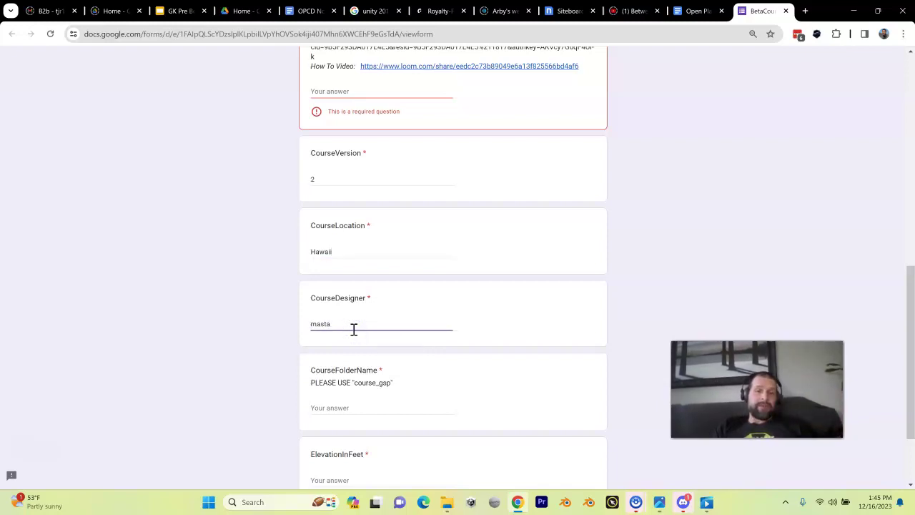
{"action": "type", "text": "_blasta"}
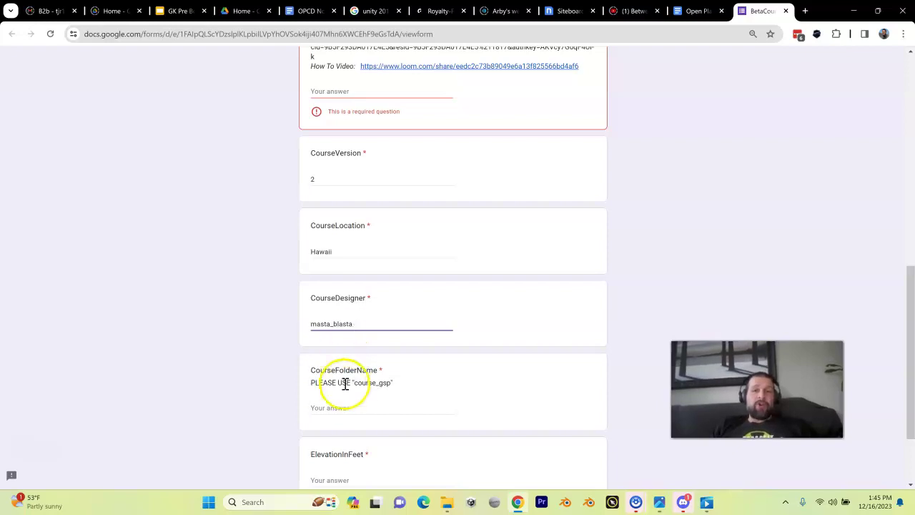
Enter Kapalua_GSP as the CourseFolderName answer
{"action": "left_click", "coordinate": [344, 405]}
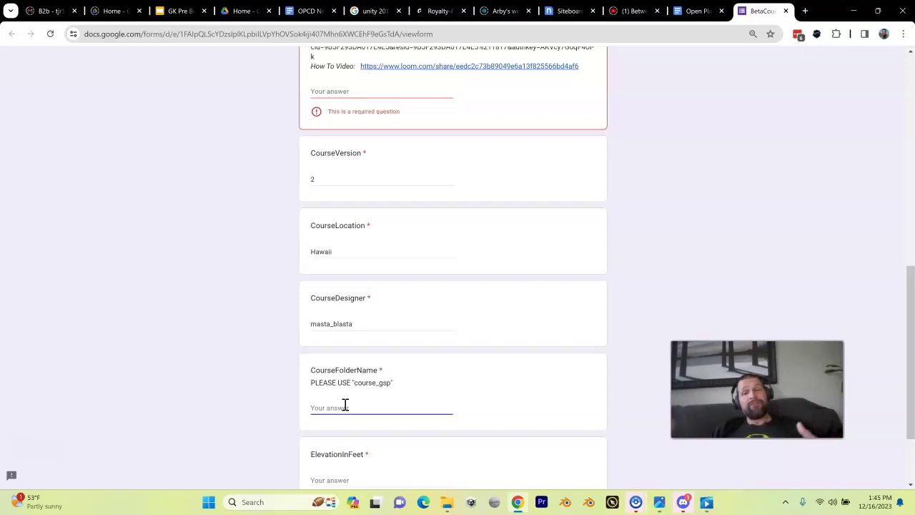
{"action": "type", "text": "Kapalua"}
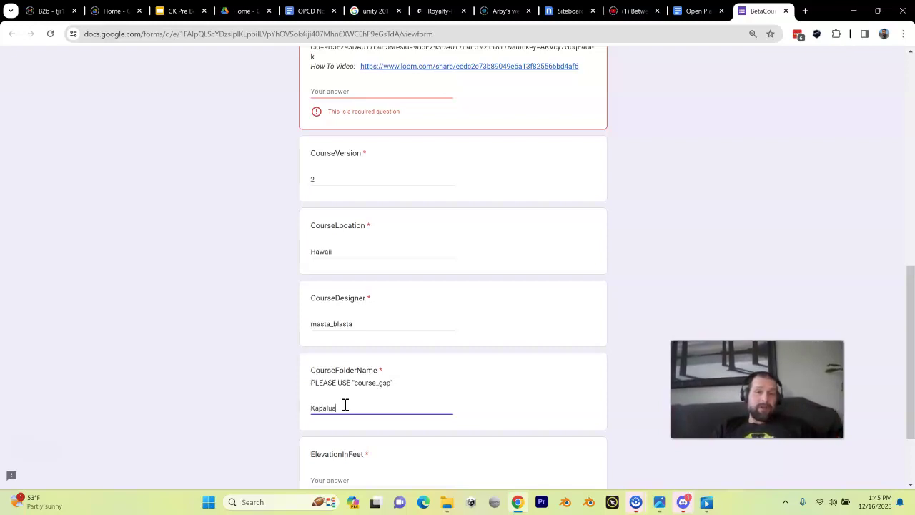
{"action": "type", "text": "_Go"}
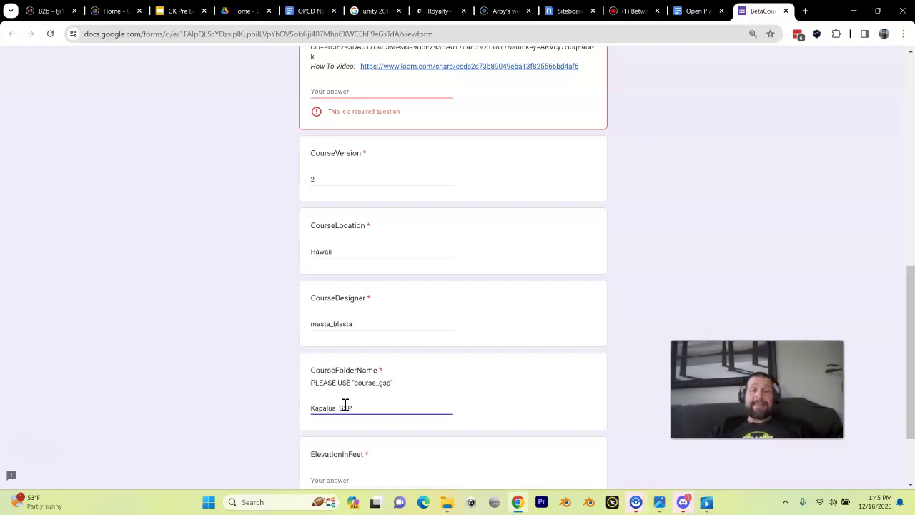
{"action": "left_click", "coordinate": [379, 382]}
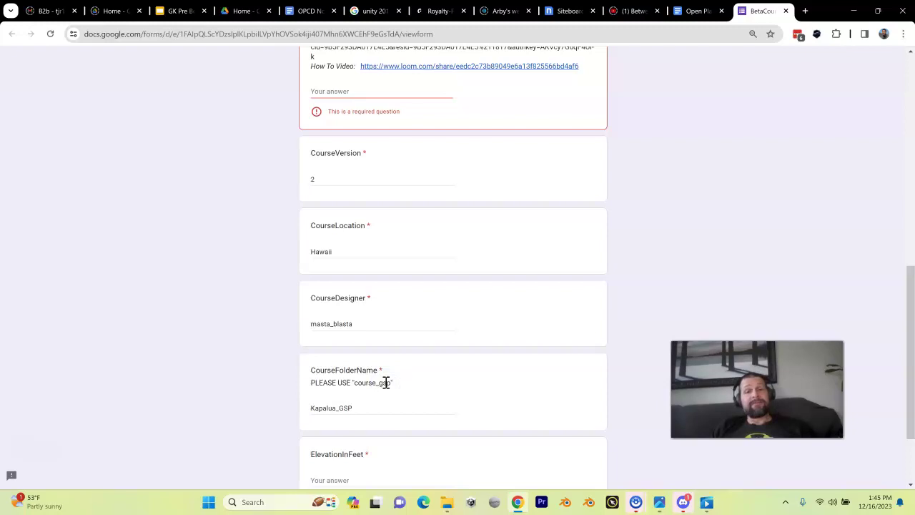
{"action": "left_click", "coordinate": [359, 404]}
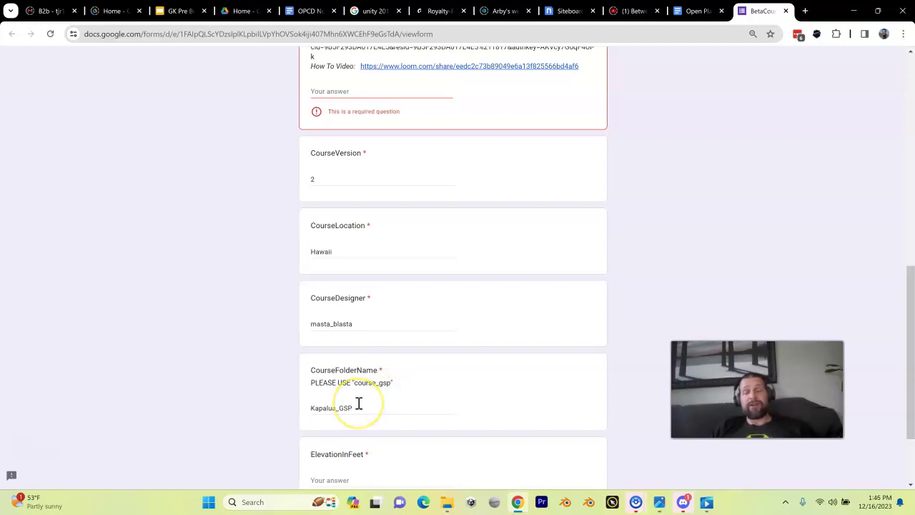
{"action": "scroll", "coordinate": [359, 404], "scroll_direction": "down", "scroll_amount": 1}
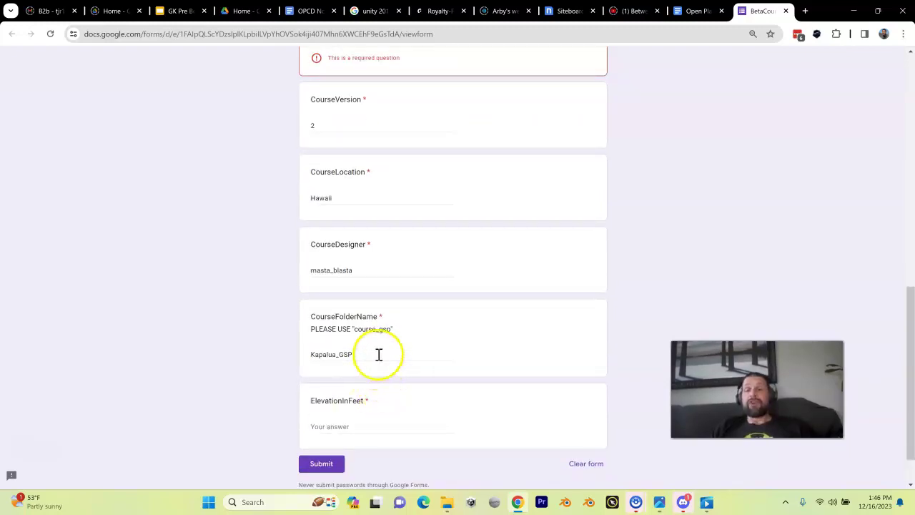
{"action": "left_click_drag", "start_coordinate": [379, 354], "coordinate": [313, 356]}
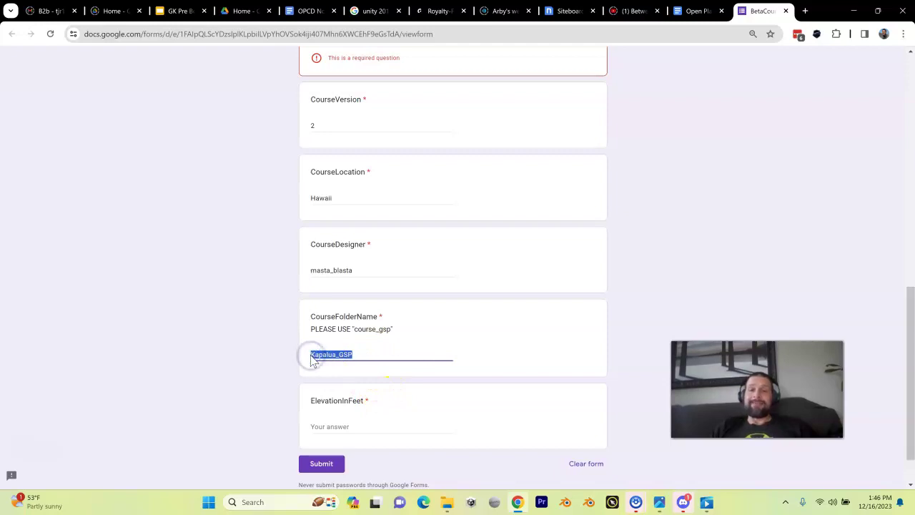
Enter 300 as the ElevationInFeet answer
{"action": "scroll", "coordinate": [313, 359], "scroll_direction": "down", "scroll_amount": 1}
{"action": "left_click", "coordinate": [326, 377]}
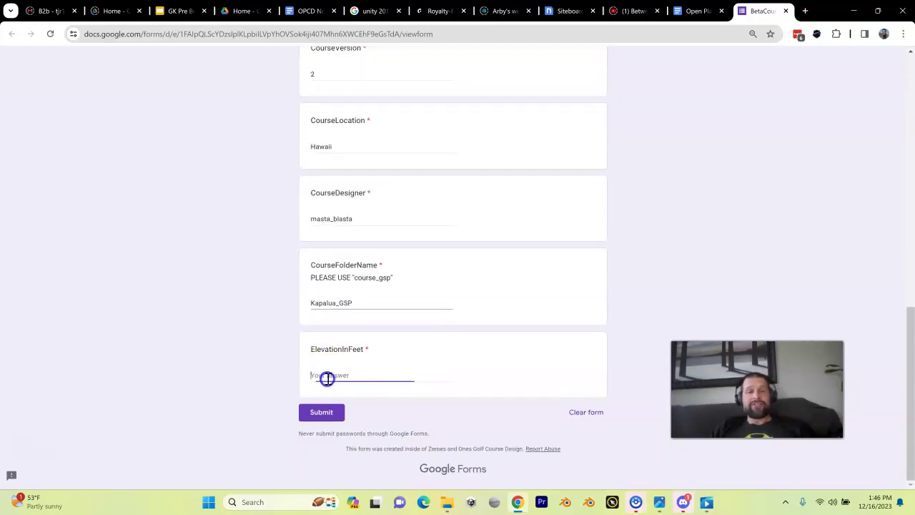
{"action": "type", "text": "300"}
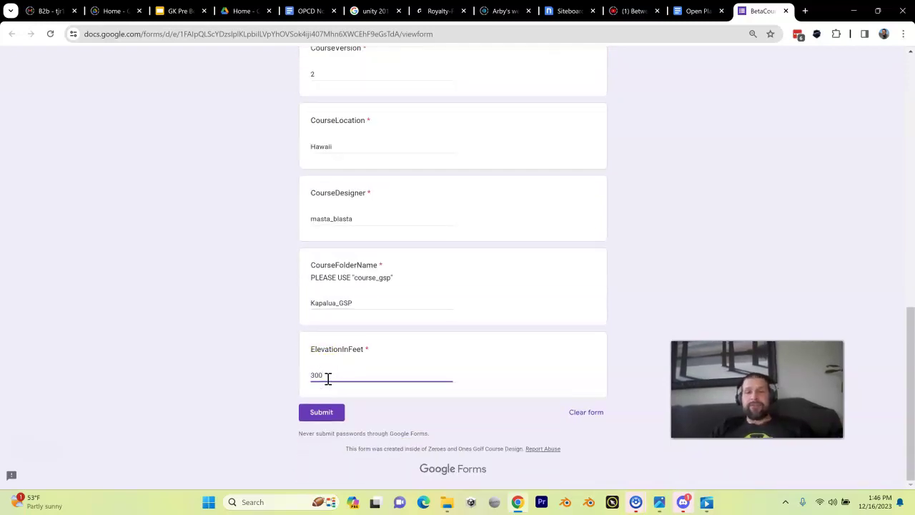
{"action": "double_click", "coordinate": [328, 377]}
{"action": "left_click", "coordinate": [329, 398]}
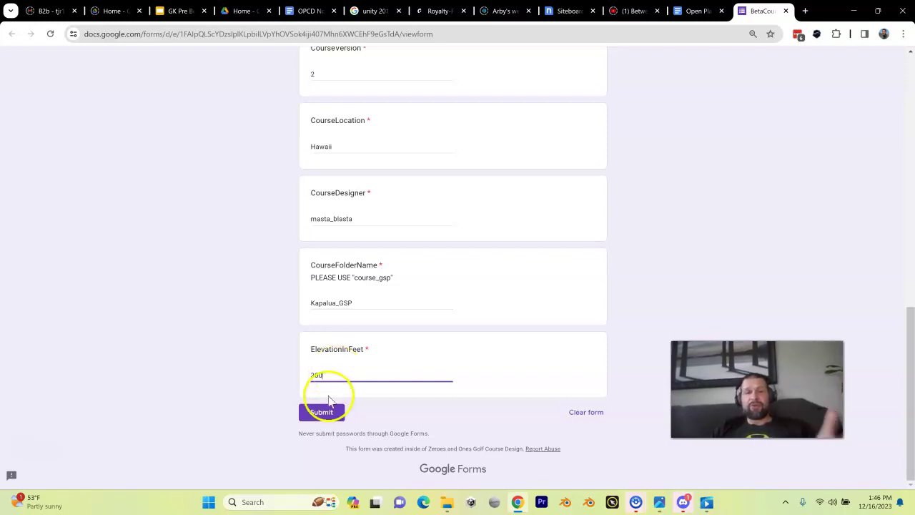